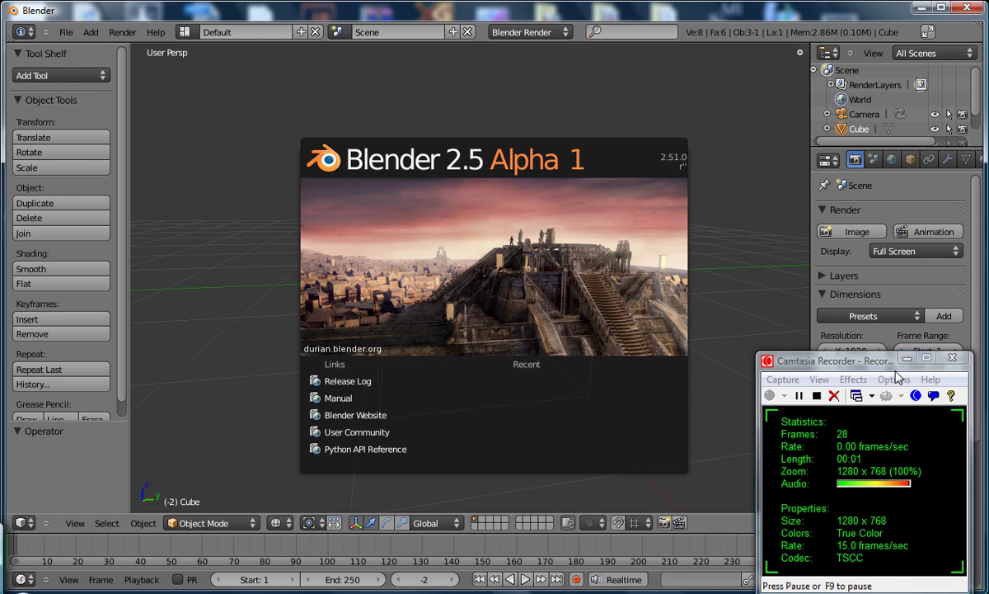
Minimise the screen recorder window and dismiss the splash screen to reveal the default cube.
{"action": "left_click", "coordinate": [906, 359]}
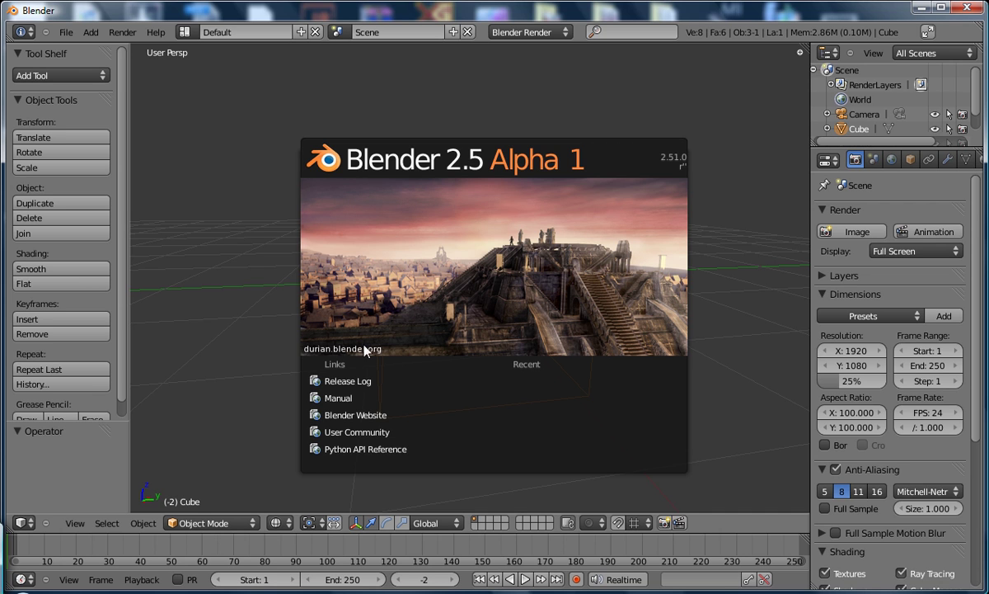
{"action": "left_click", "coordinate": [246, 320]}
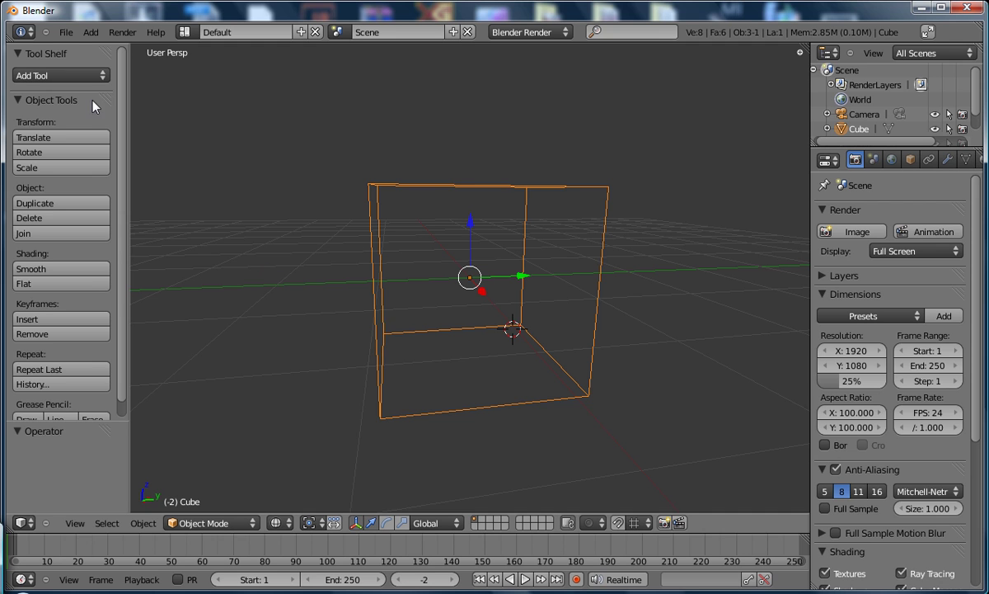
Open the user preferences, review the mouse input settings including Select With, and close them again.
{"action": "left_click", "coordinate": [66, 33]}
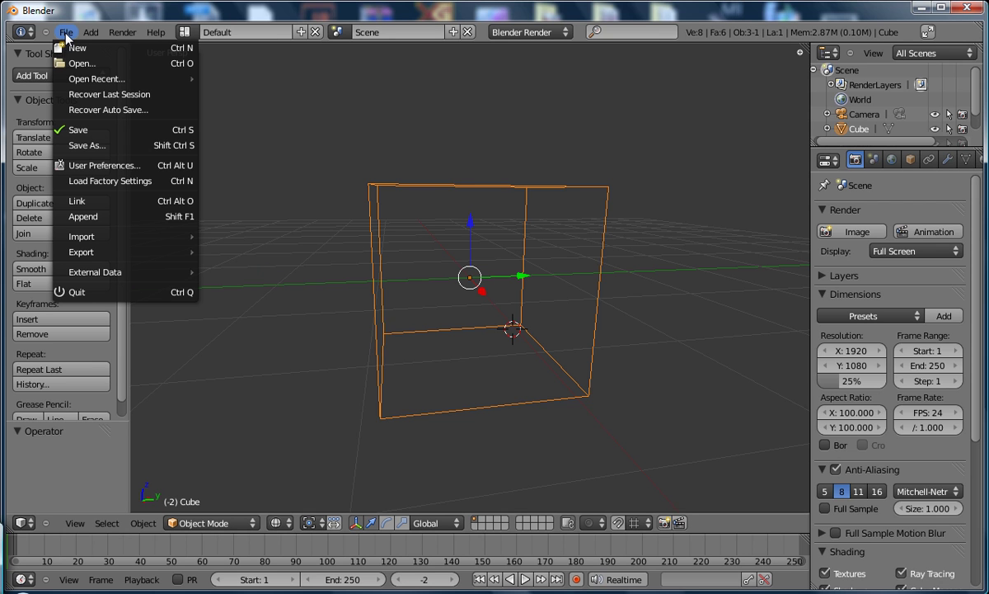
{"action": "left_click", "coordinate": [123, 165]}
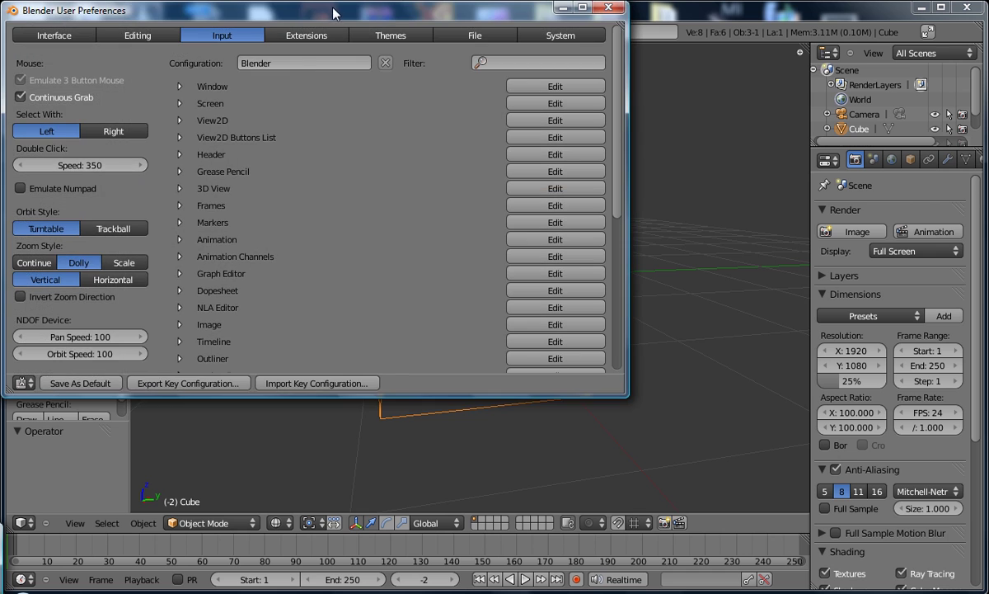
{"action": "left_click_drag", "start_coordinate": [323, 13], "coordinate": [472, 51]}
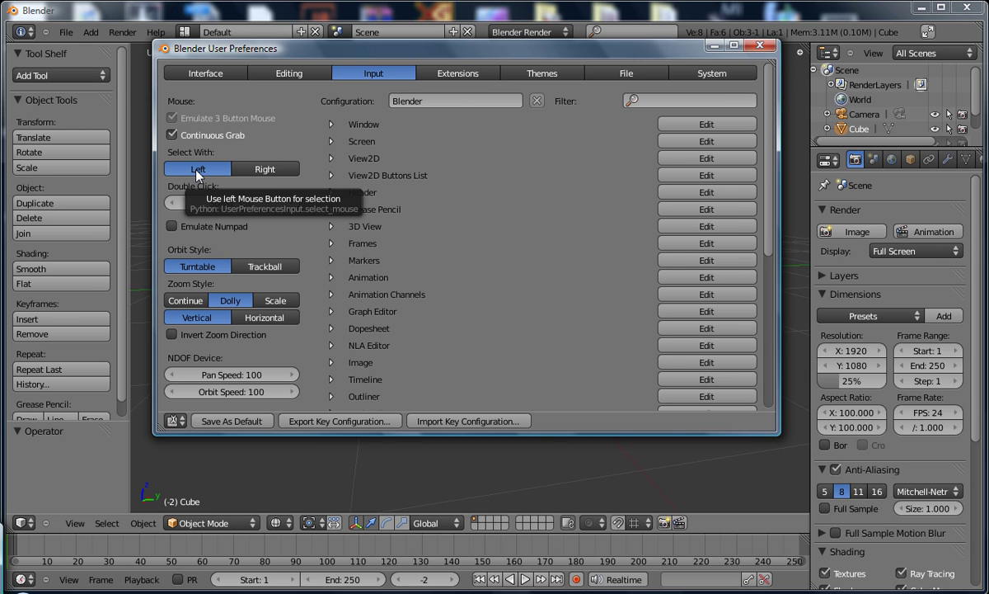
{"action": "left_click", "coordinate": [760, 45]}
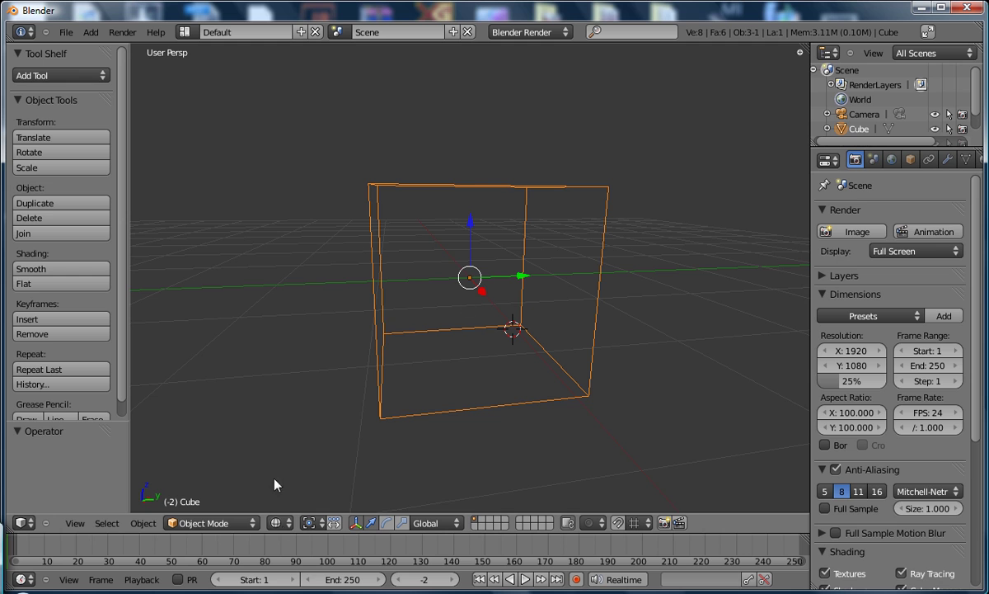
Set the 3D view's viewport shading to Solid.
{"action": "left_click", "coordinate": [282, 526]}
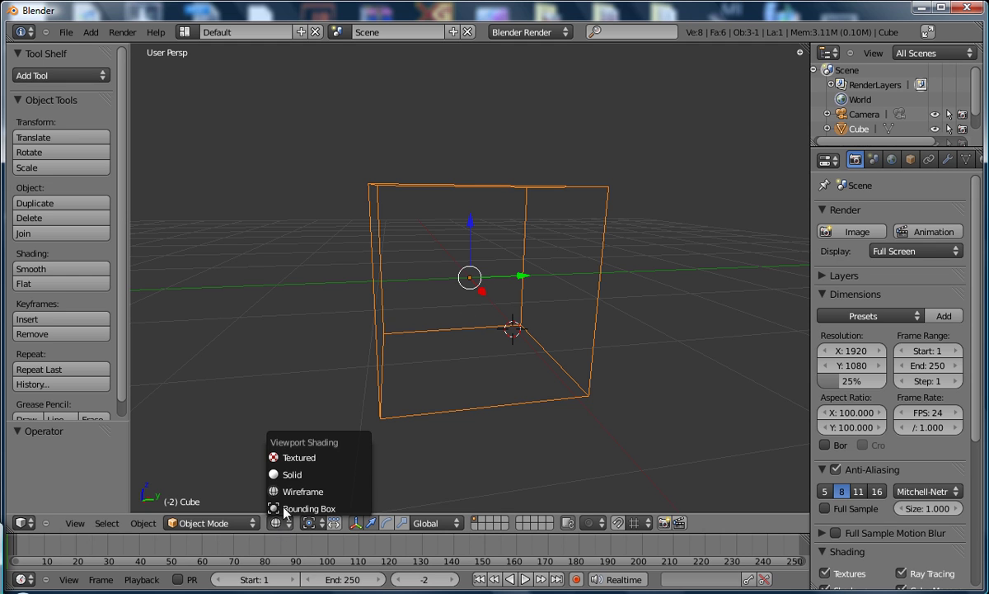
{"action": "left_click", "coordinate": [290, 475]}
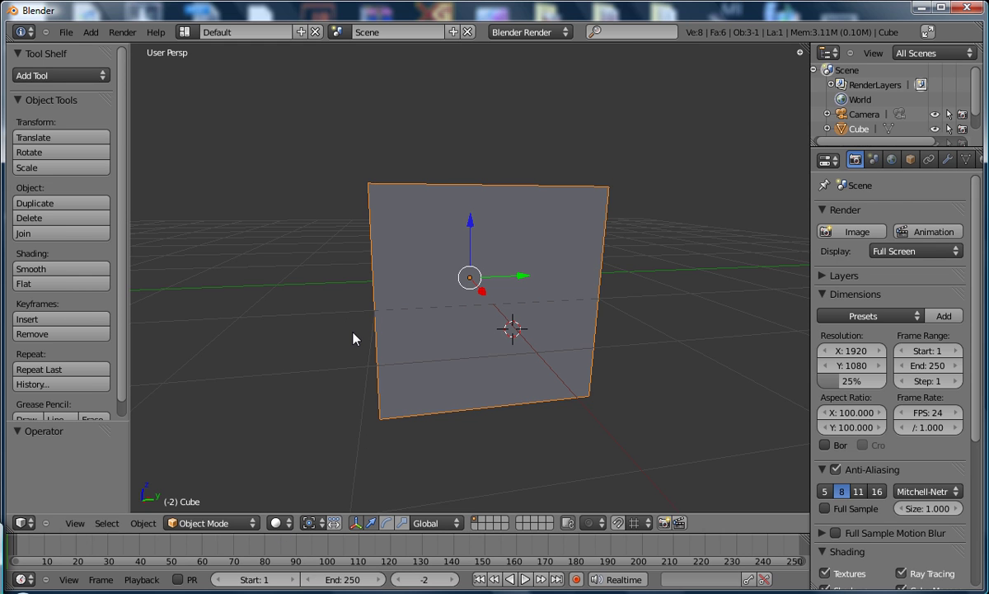
{"action": "mouse_move", "coordinate": [315, 278]}
{"action": "middle_mouse_down"}
{"action": "mouse_move", "coordinate": [302, 274]}
{"action": "mouse_move", "coordinate": [382, 287]}
{"action": "mouse_move", "coordinate": [442, 283]}
{"action": "mouse_move", "coordinate": [349, 289]}
{"action": "mouse_move", "coordinate": [268, 269]}
{"action": "mouse_move", "coordinate": [165, 273]}
{"action": "mouse_move", "coordinate": [328, 288]}
{"action": "middle_mouse_up"}
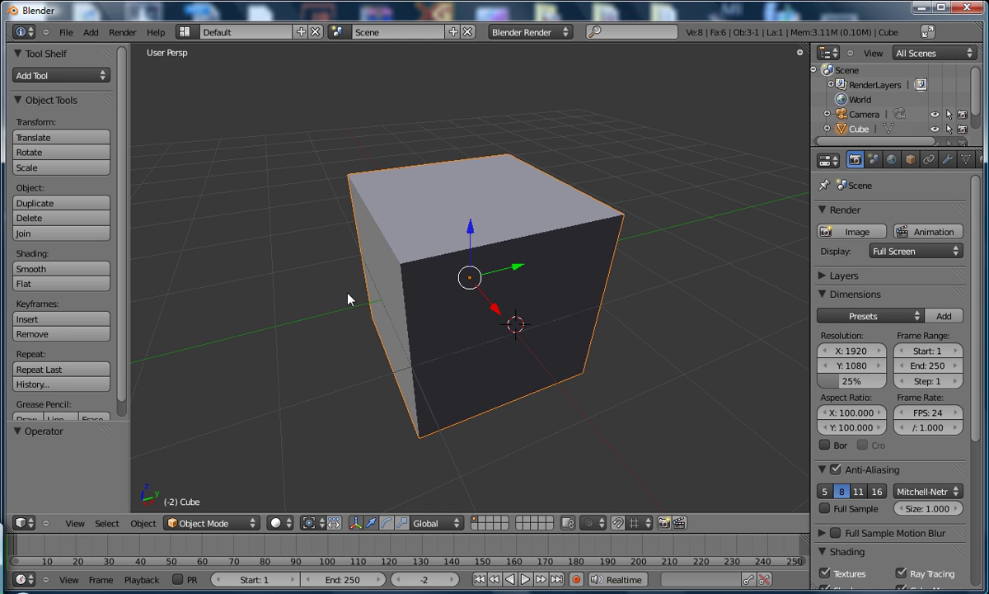
Zoom in and out on the cube and orbit around it to examine its faces.
{"action": "scroll", "coordinate": [349, 298], "scroll_direction": "up", "scroll_amount": 4}
{"action": "scroll", "coordinate": [349, 298], "scroll_direction": "down", "scroll_amount": 4}
{"action": "scroll", "coordinate": [349, 298], "scroll_direction": "up", "scroll_amount": 5}
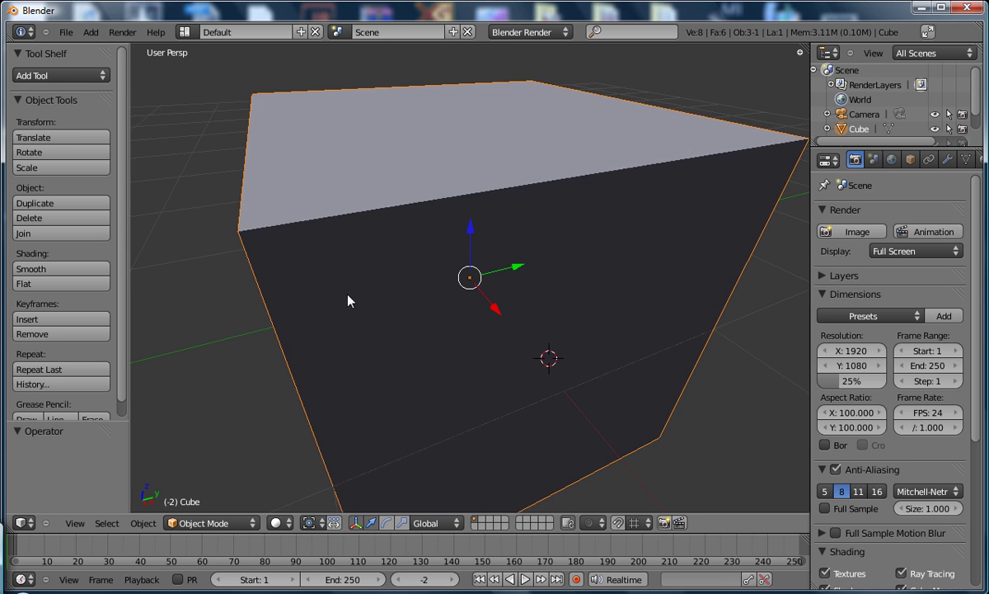
{"action": "scroll", "coordinate": [349, 300], "scroll_direction": "down", "scroll_amount": 5}
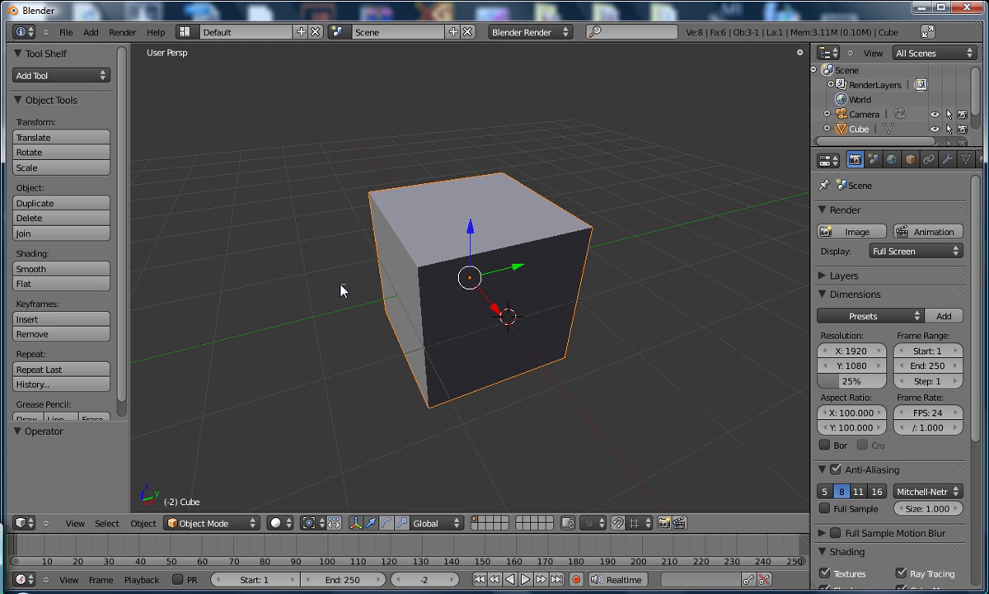
{"action": "mouse_move", "coordinate": [348, 289]}
{"action": "middle_mouse_down", "text": "ctrl"}
{"action": "mouse_move", "coordinate": [380, 293]}
{"action": "mouse_move", "coordinate": [342, 285]}
{"action": "middle_mouse_up", "text": "ctrl"}
{"action": "key", "text": "super"}
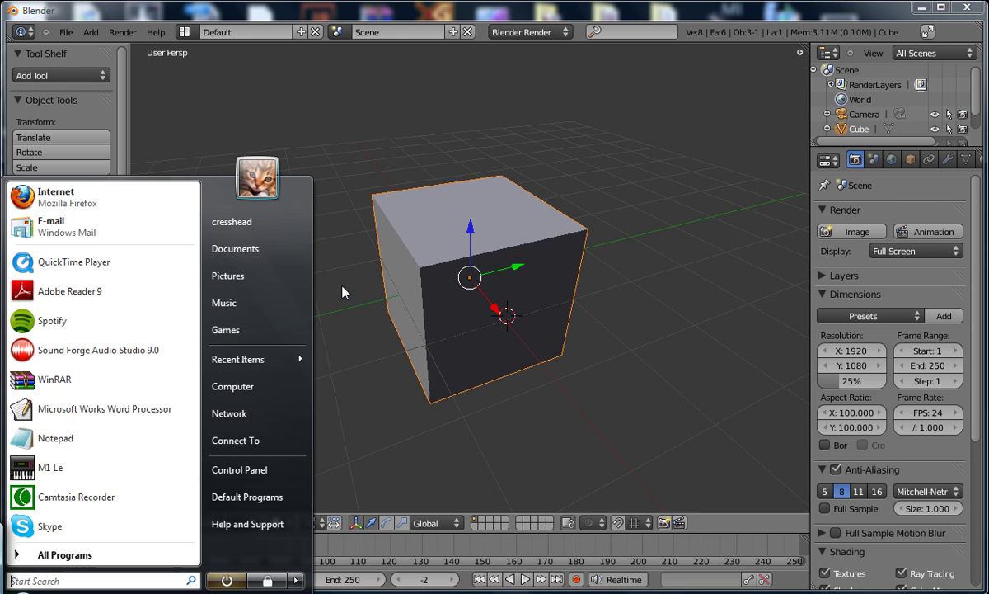
{"action": "key", "text": "super"}
{"action": "middle_click_drag", "start_coordinate": [336, 265], "coordinate": [363, 262]}
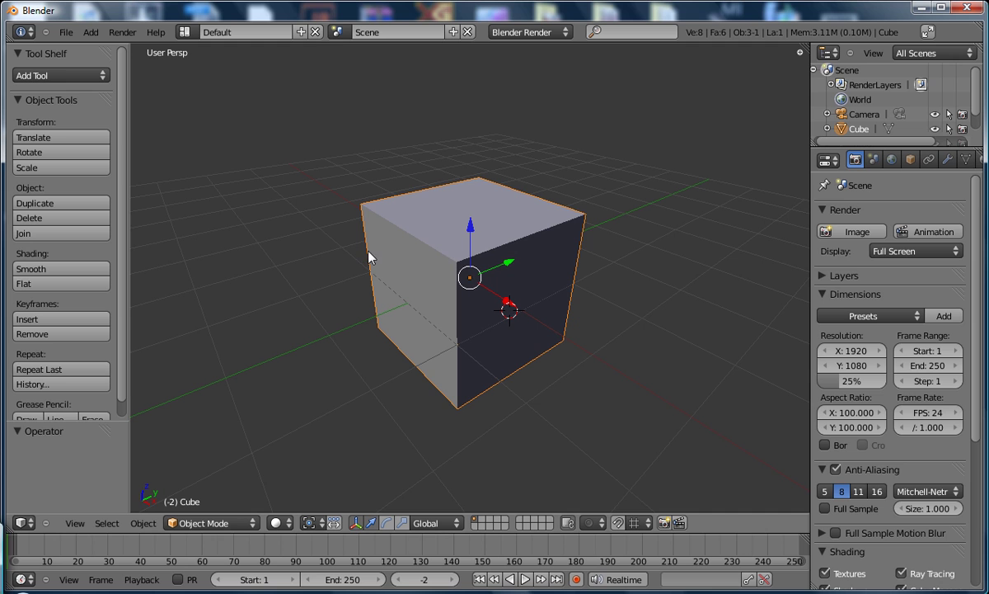
Jump to the start frame and examine the cube from another angle, off-centre and at several zoom levels.
{"action": "key", "text": "shift+Left"}
{"action": "middle_click_drag", "start_coordinate": [328, 262], "coordinate": [393, 265]}
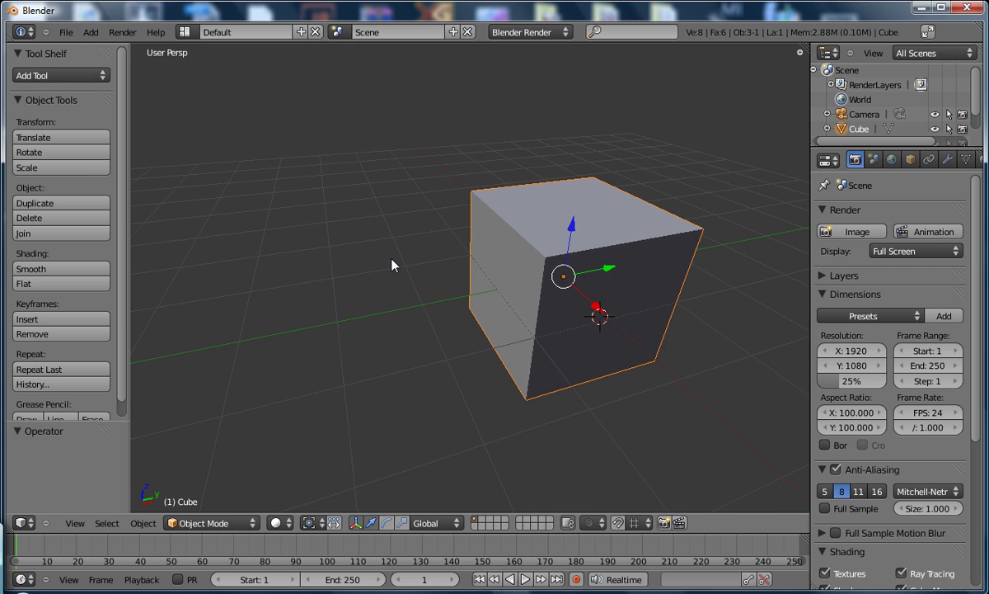
{"action": "scroll", "coordinate": [390, 264], "scroll_direction": "up", "scroll_amount": 3}
{"action": "scroll", "coordinate": [390, 265], "scroll_direction": "down", "scroll_amount": 3}
{"action": "scroll", "coordinate": [389, 265], "scroll_direction": "up", "scroll_amount": 4}
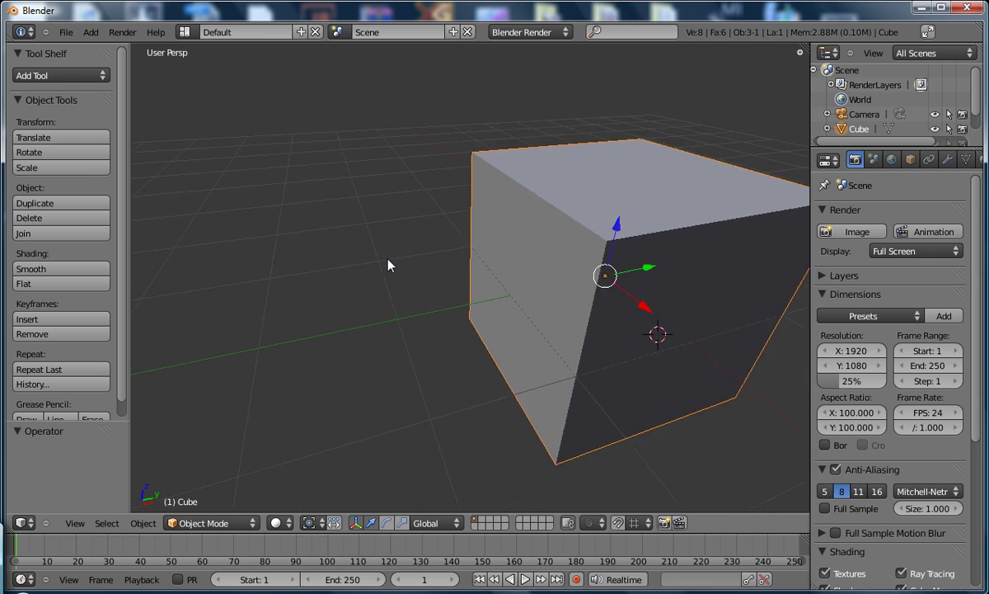
{"action": "scroll", "coordinate": [389, 265], "scroll_direction": "down", "scroll_amount": 4}
{"action": "scroll", "coordinate": [390, 265], "scroll_direction": "down", "scroll_amount": 2}
{"action": "scroll", "coordinate": [389, 265], "scroll_direction": "up", "scroll_amount": 2}
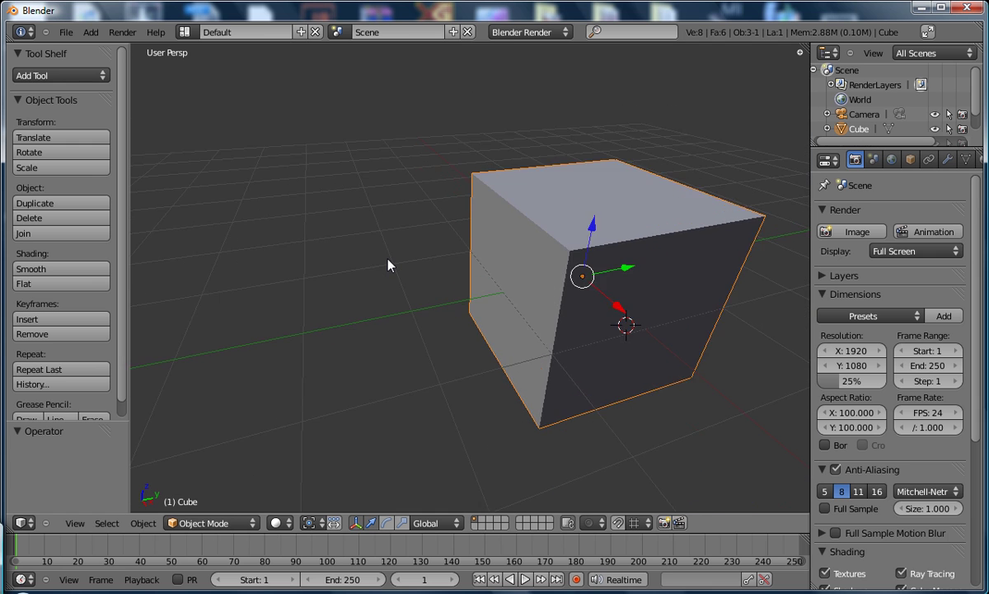
{"action": "scroll", "coordinate": [389, 264], "scroll_direction": "down", "scroll_amount": 2}
{"action": "scroll", "coordinate": [389, 265], "scroll_direction": "up", "scroll_amount": 2}
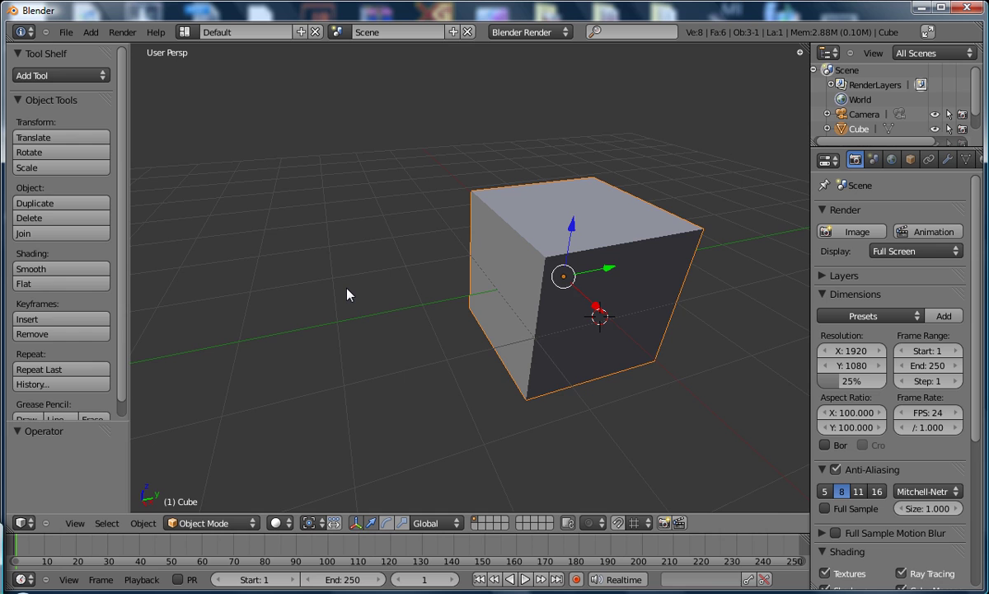
Toggle the tool shelf off and on again, and show the cube's transform properties region slightly widened.
{"action": "key", "text": "t"}
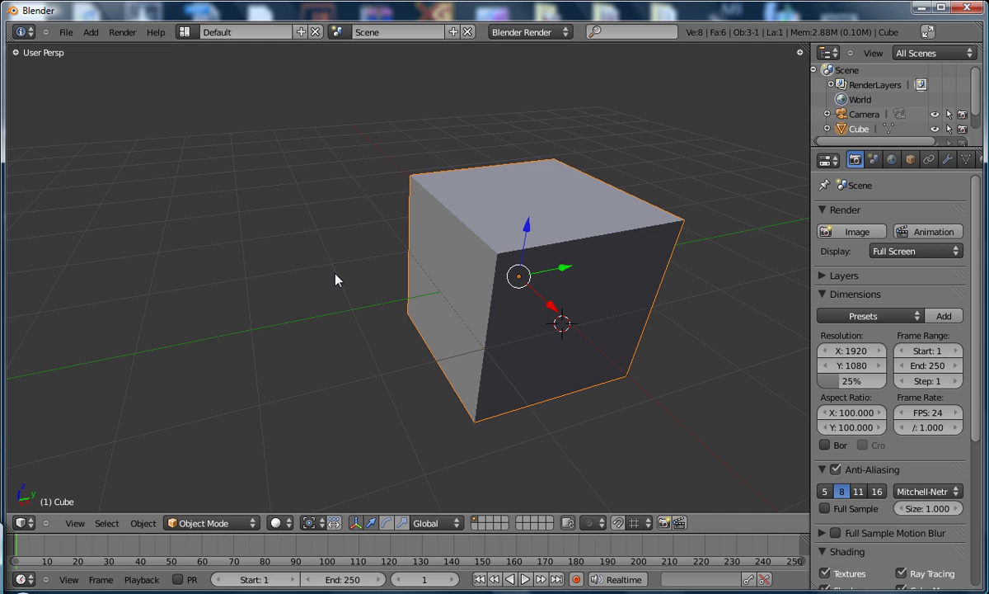
{"action": "key", "text": "n"}
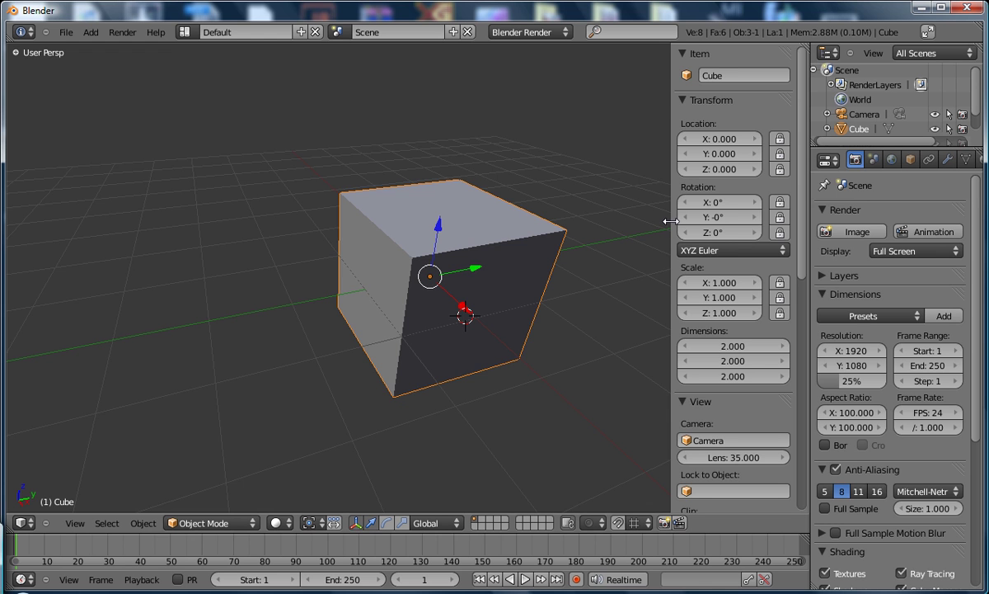
{"action": "mouse_move", "coordinate": [670, 218]}
{"action": "left_mouse_down"}
{"action": "mouse_move", "coordinate": [481, 220]}
{"action": "mouse_move", "coordinate": [651, 224]}
{"action": "left_mouse_up"}
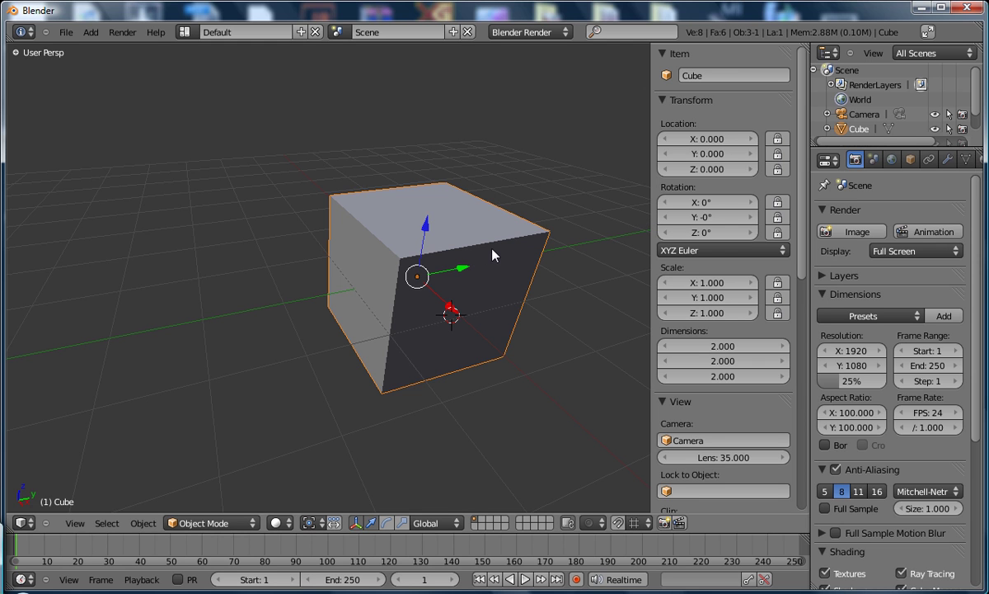
{"action": "key", "text": "t"}
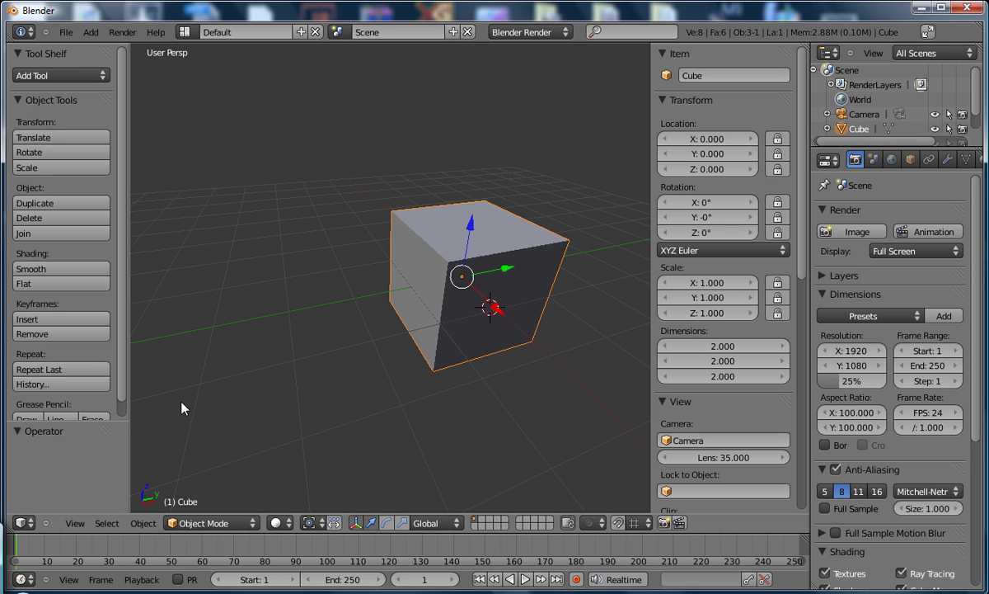
Split the 3D view into a quad view and set its viewport shading to Wireframe.
{"action": "left_click", "coordinate": [75, 524]}
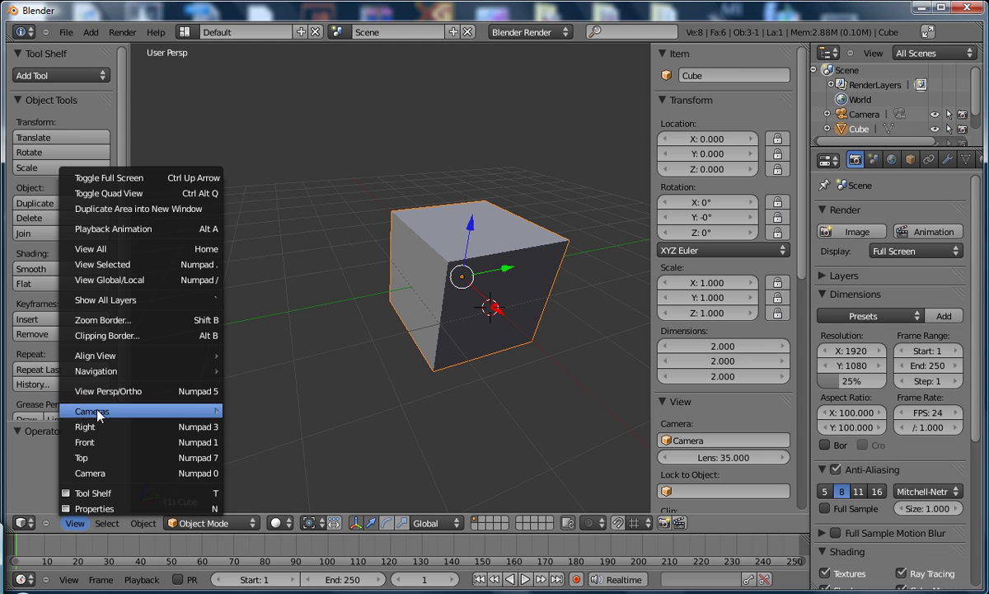
{"action": "left_click", "coordinate": [133, 198]}
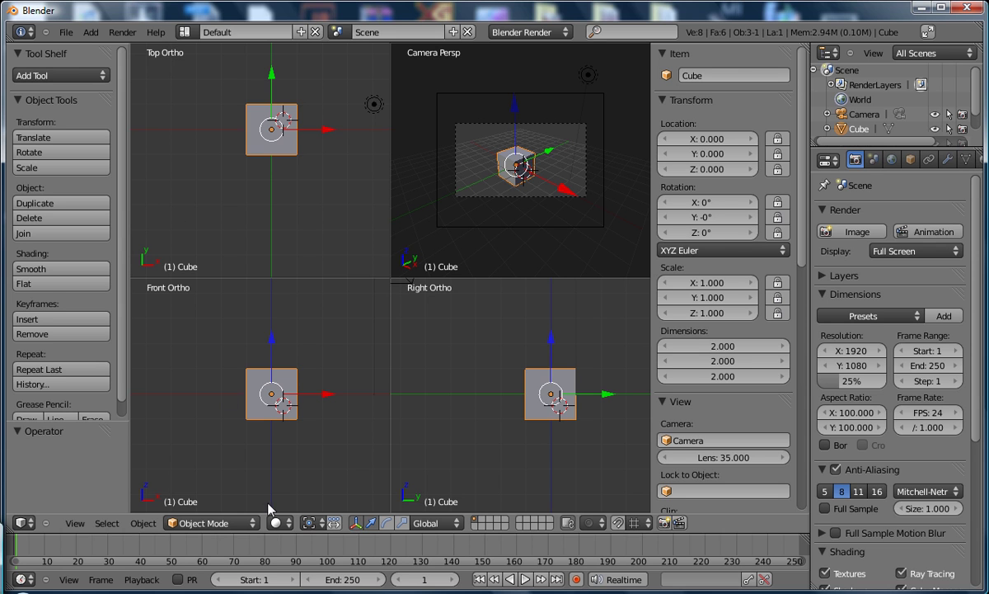
{"action": "left_click", "coordinate": [280, 524]}
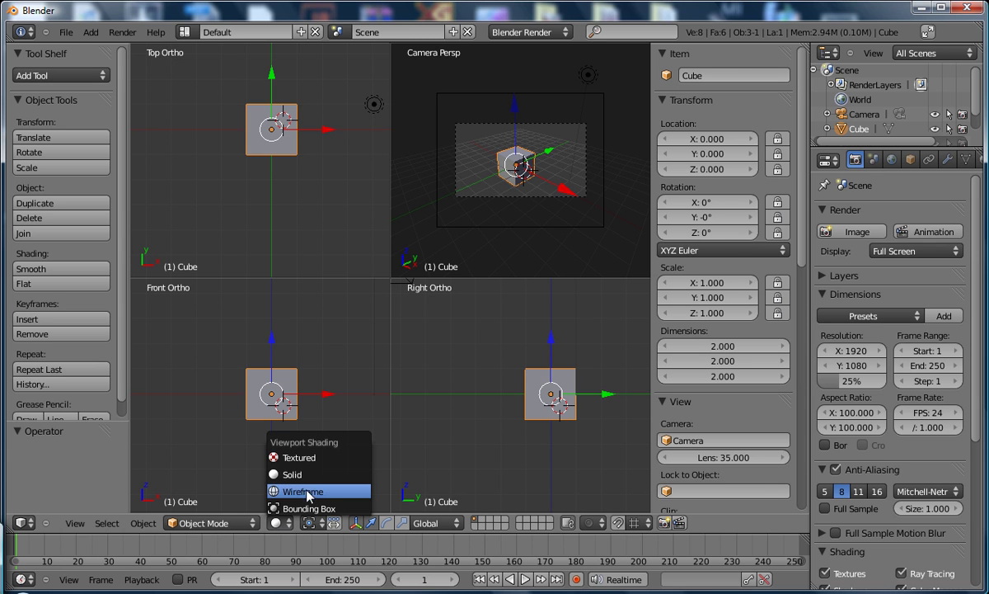
{"action": "left_click", "coordinate": [303, 492]}
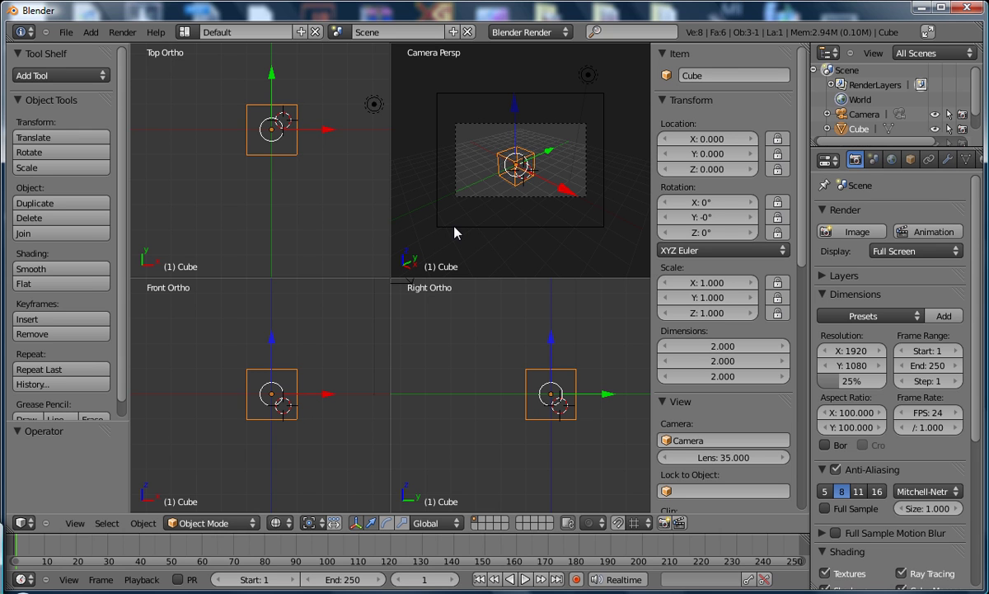
Leave the quad view and switch the single 3D view to orthographic projection.
{"action": "key", "text": "ctrl+alt+q"}
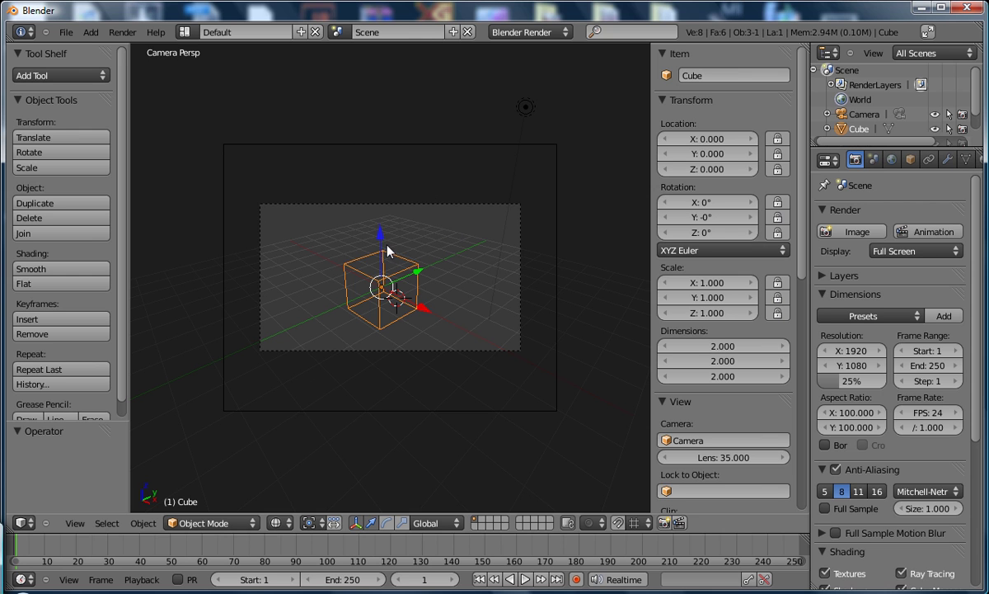
{"action": "left_click", "coordinate": [75, 523]}
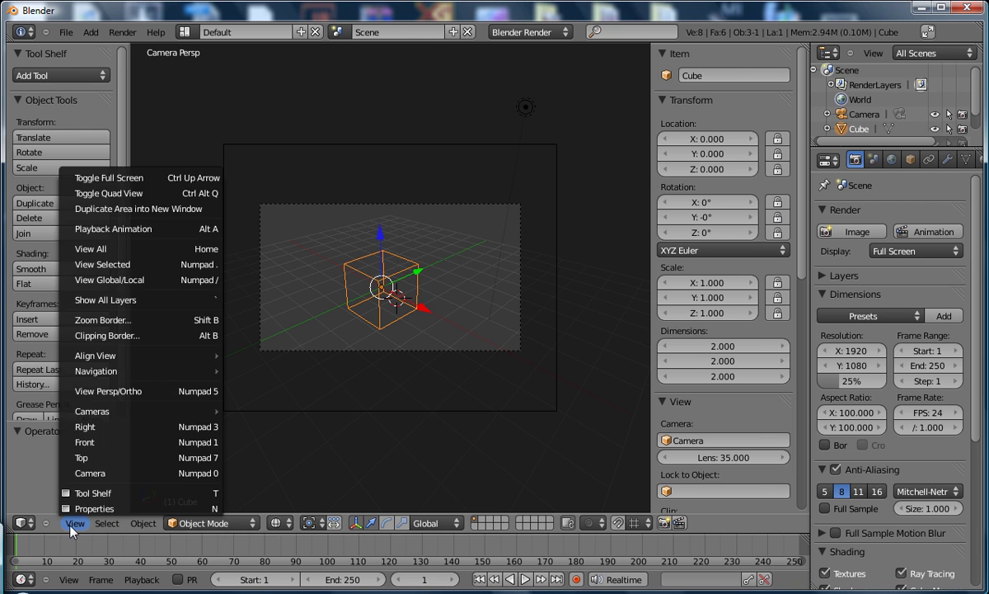
{"action": "left_click", "coordinate": [106, 390]}
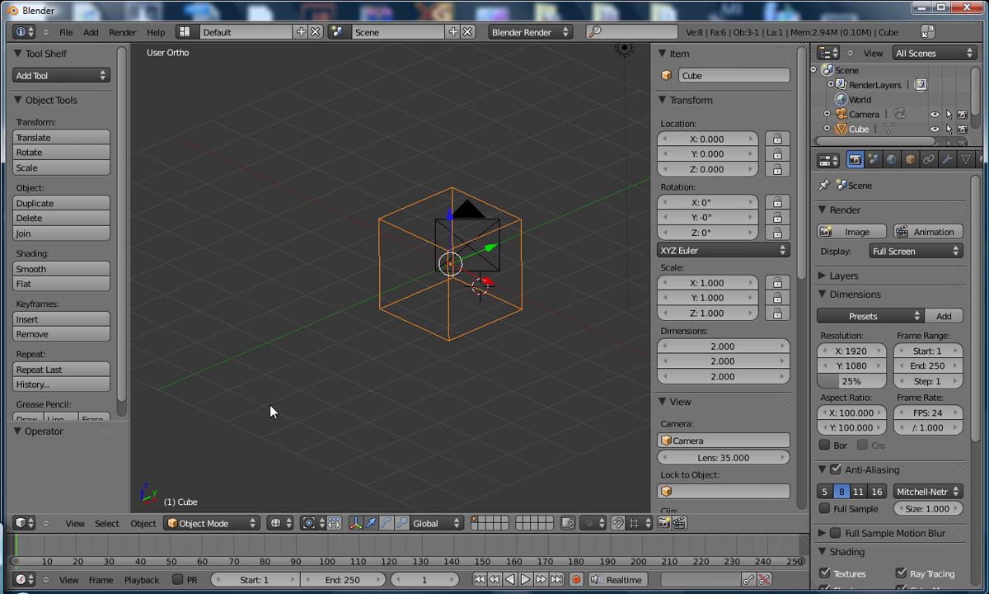
{"action": "middle_click_drag", "start_coordinate": [270, 410], "coordinate": [295, 387]}
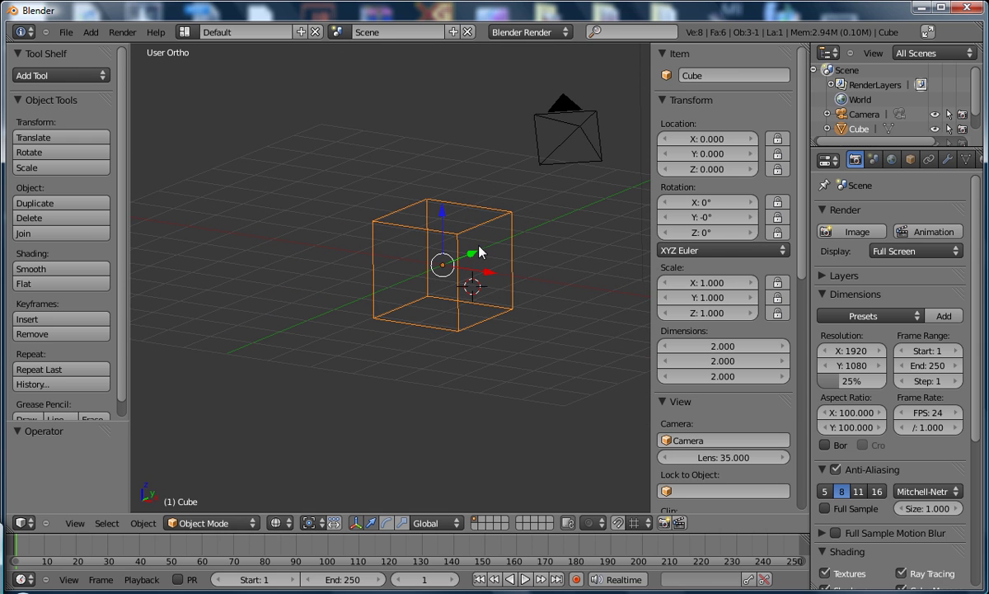
Choose Object Mode for the cube and set the viewport shading to Solid.
{"action": "left_click", "coordinate": [194, 522]}
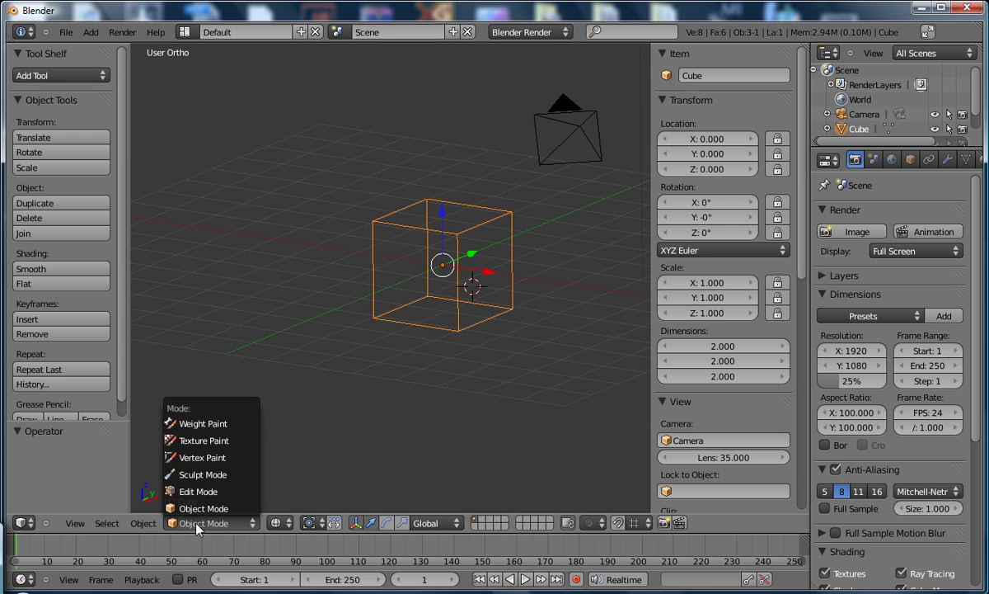
{"action": "left_click", "coordinate": [204, 507]}
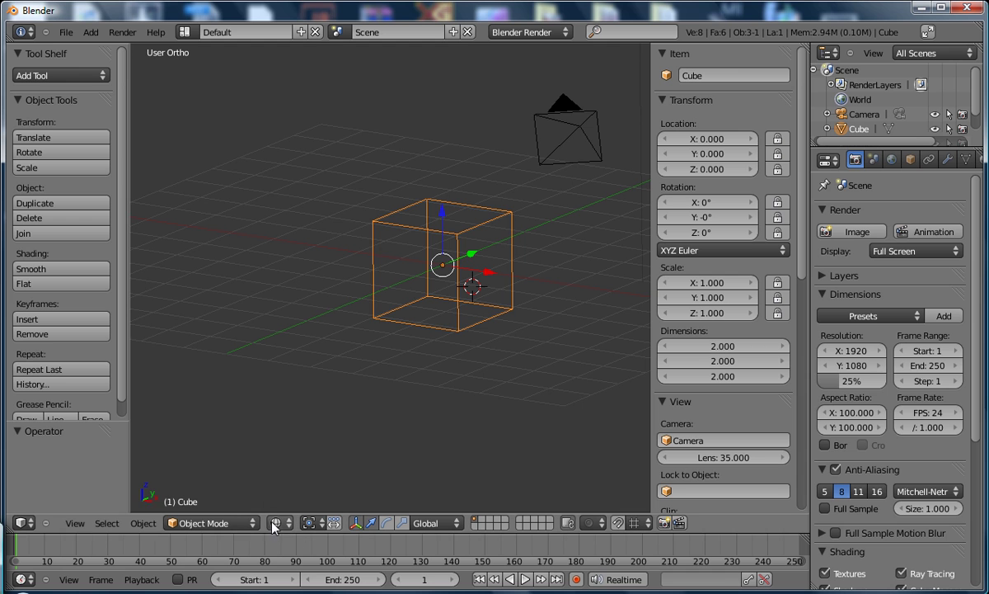
{"action": "left_click", "coordinate": [277, 523]}
{"action": "left_click", "coordinate": [292, 474]}
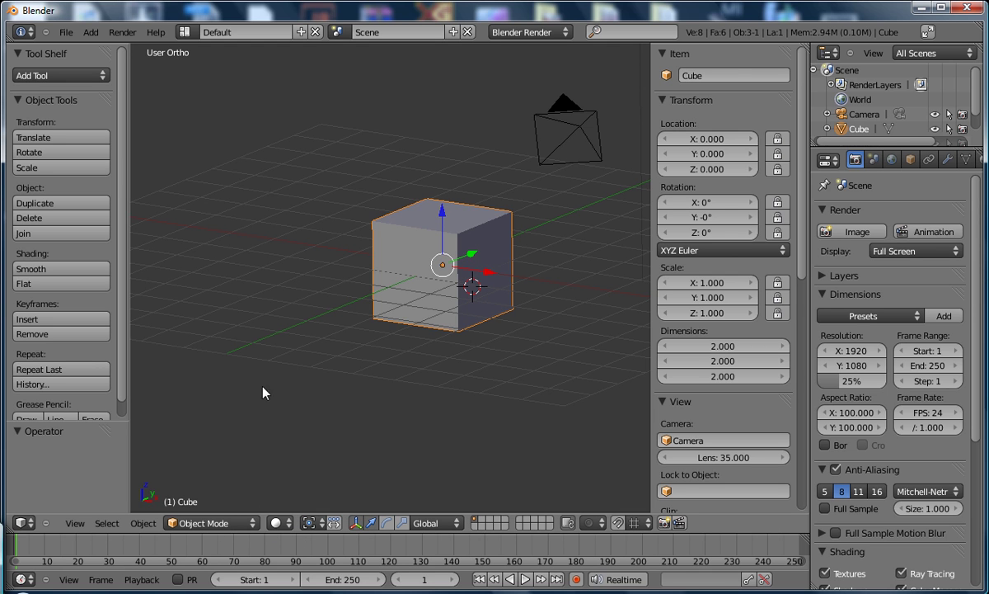
{"action": "middle_click_drag", "start_coordinate": [254, 357], "coordinate": [349, 324]}
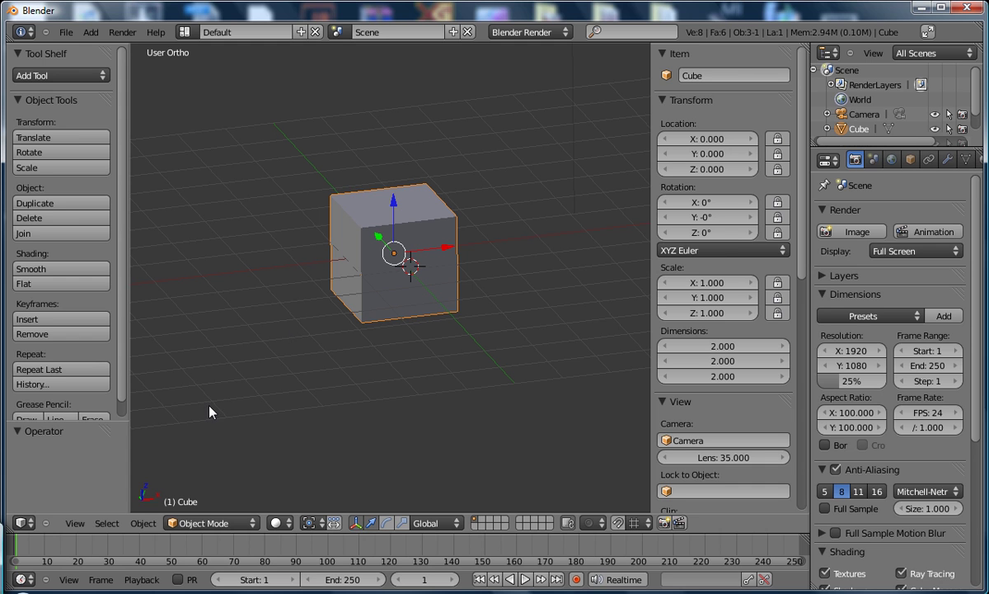
Switch the 3D view to perspective projection.
{"action": "left_click", "coordinate": [74, 524]}
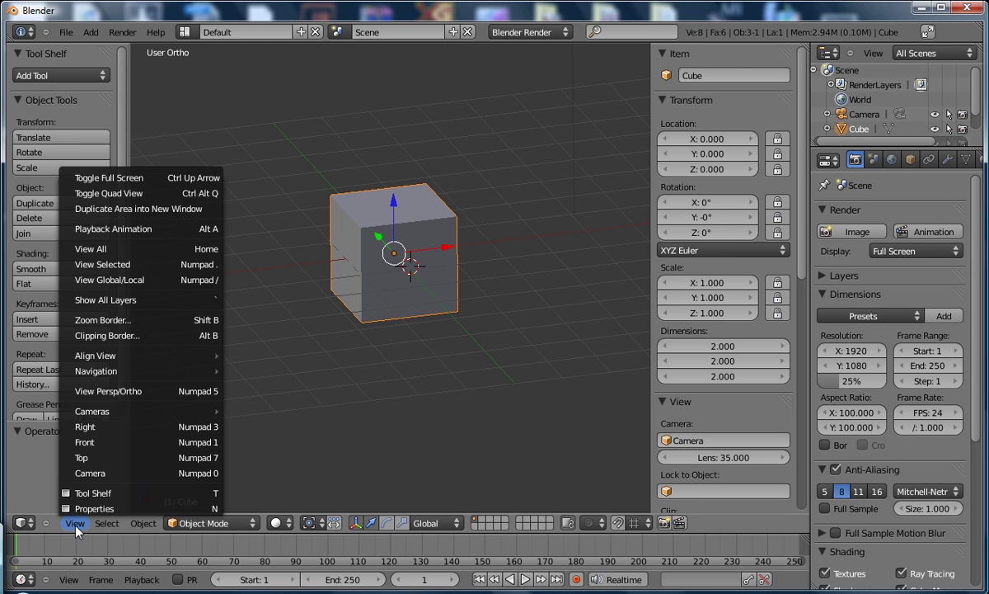
{"action": "left_click", "coordinate": [121, 392]}
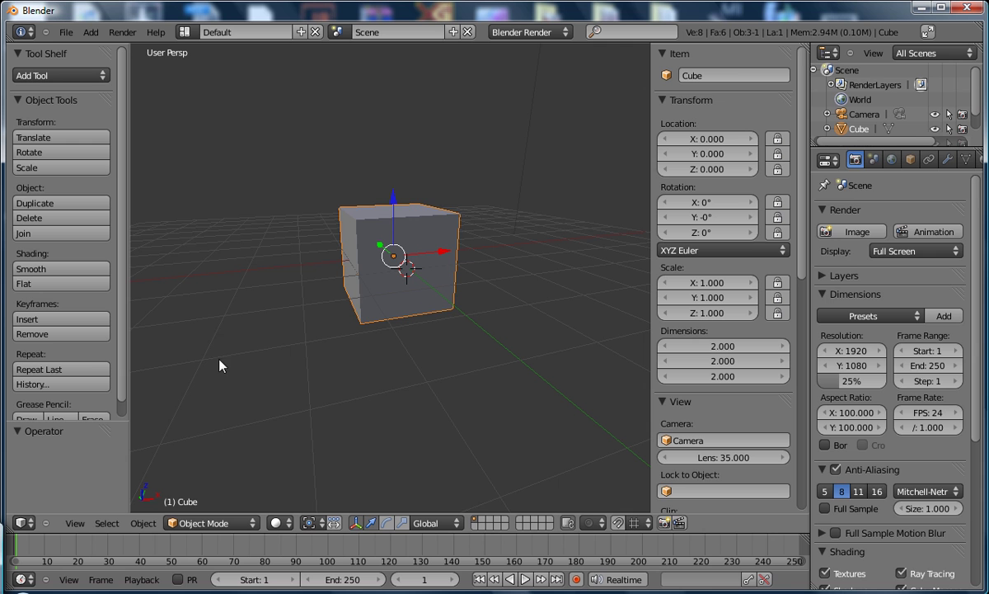
{"action": "middle_click_drag", "start_coordinate": [225, 305], "coordinate": [276, 324]}
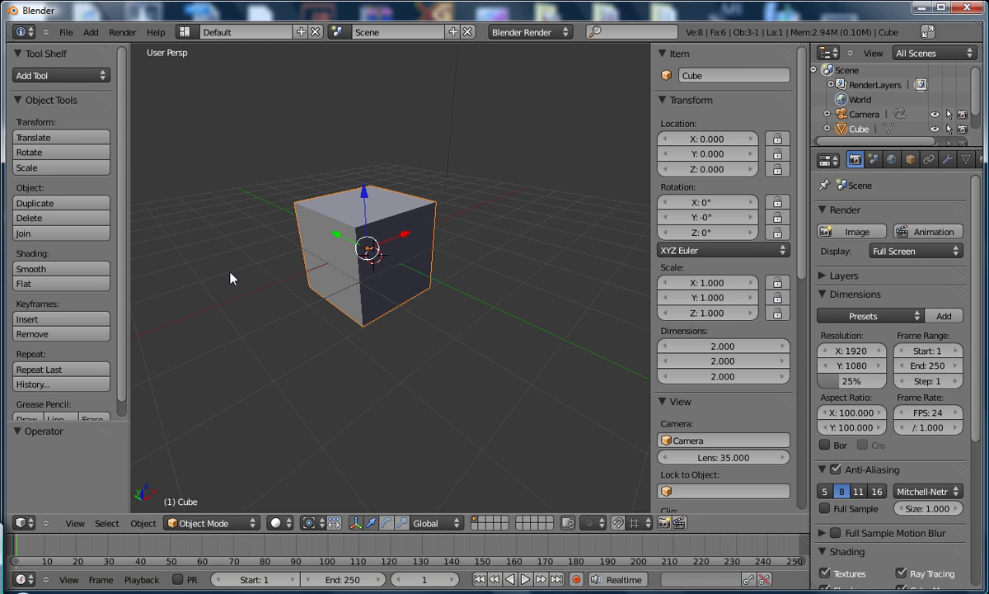
Hide both the tool shelf and the properties region to enlarge the 3D view.
{"action": "key", "text": "t"}
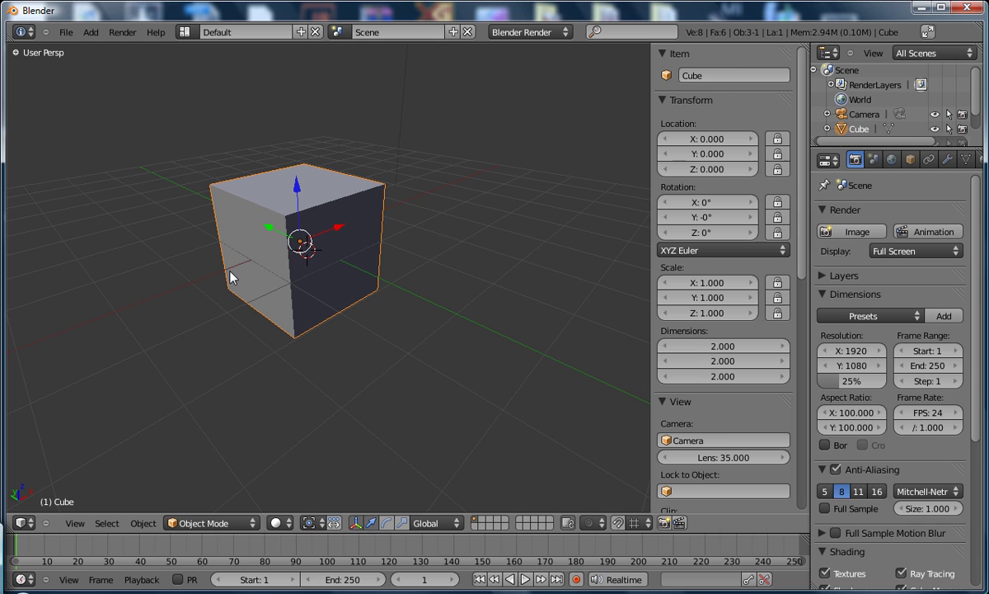
{"action": "key", "text": "n"}
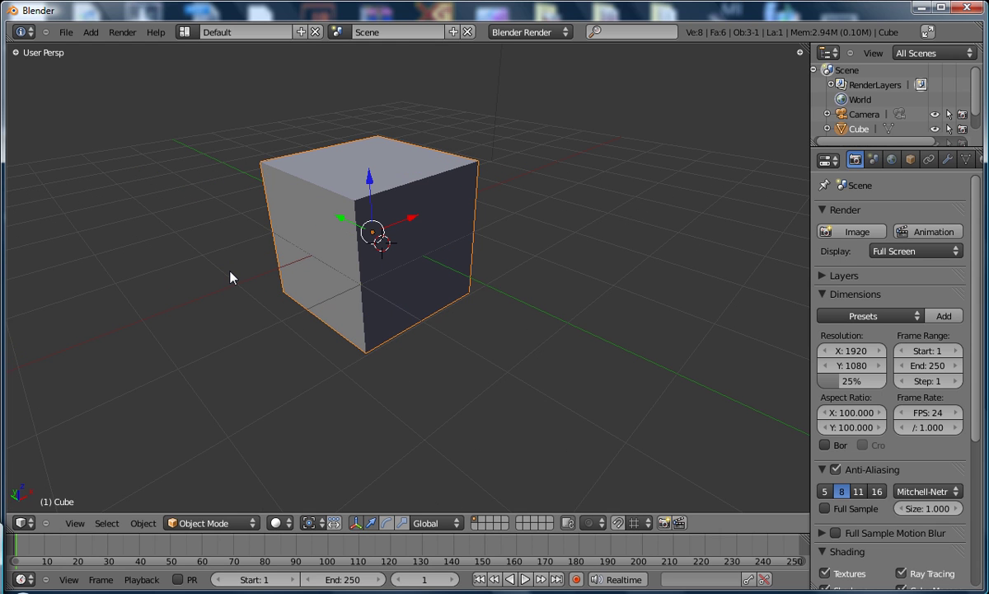